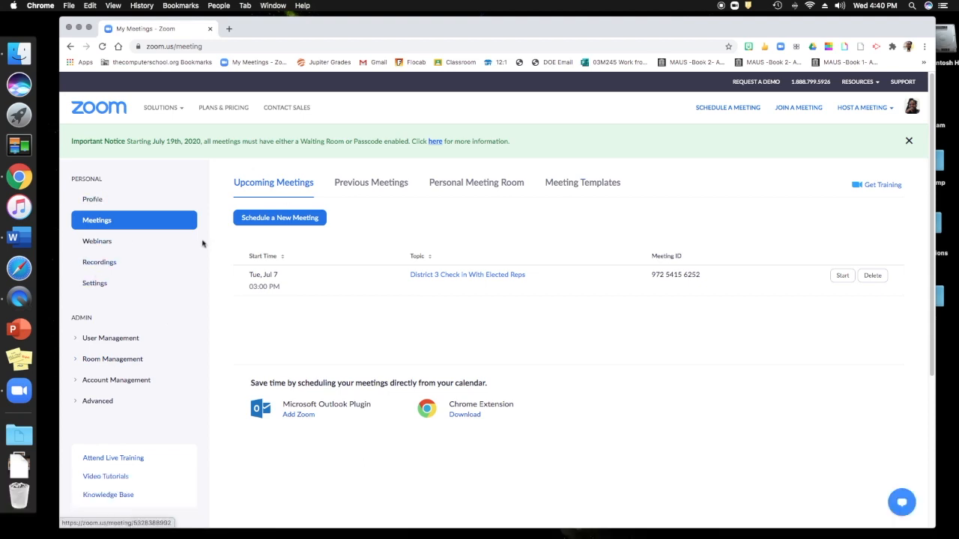
Return to the Meetings page listing the upcoming meeting to schedule a new one.
click(103, 223)
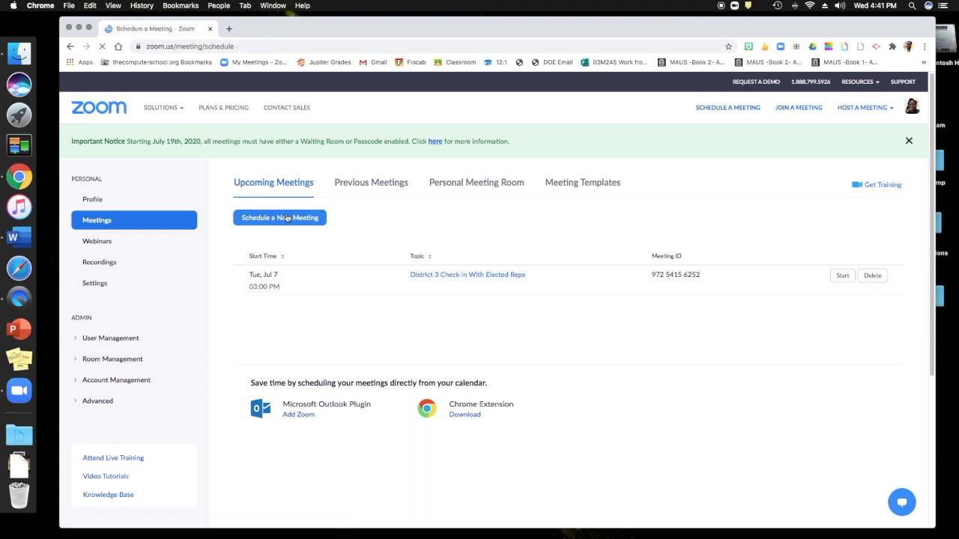
Set the topic to 'Zoom Saint 1' and the description to 'SHARE group focussed on Jonah'.
click(389, 203)
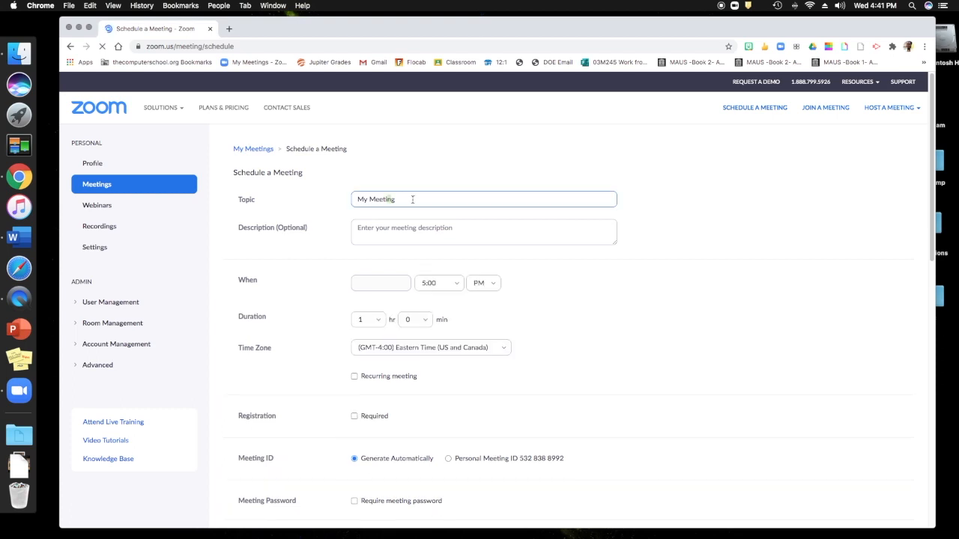
drag(413, 199, 350, 200)
text(Zoom Saint 1)
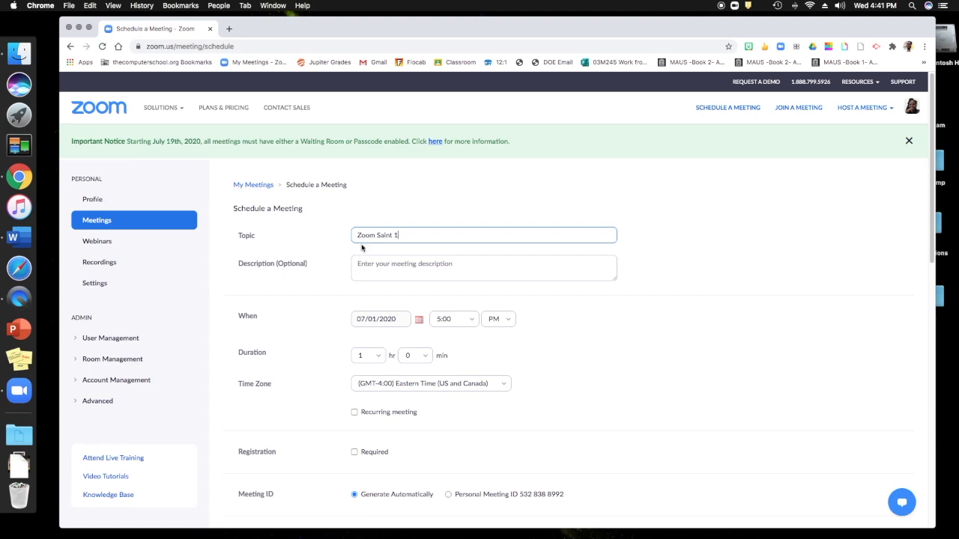
click(393, 271)
text(SHARE group focussed on Jonah)
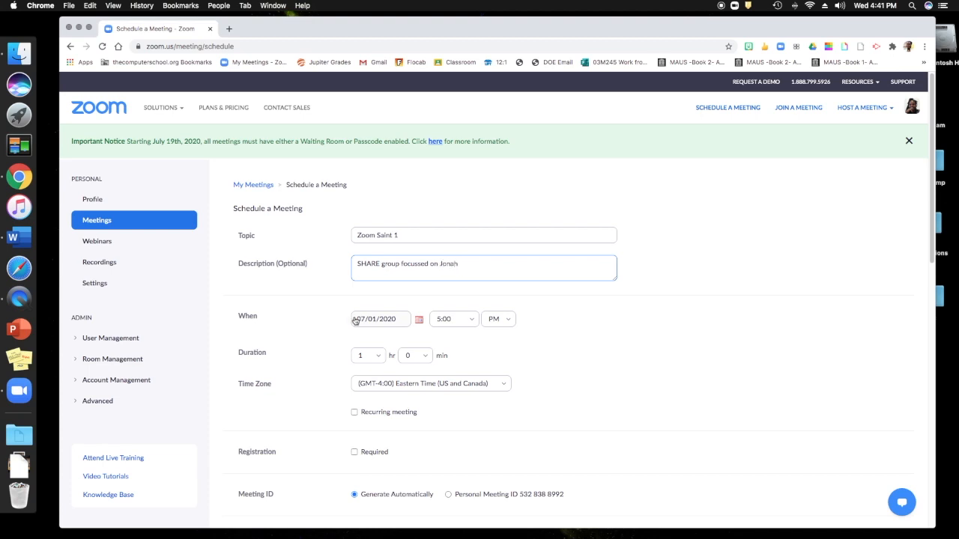
Check the time zone list and keep the meeting on Eastern Time.
scroll(388, 317, down, 1)
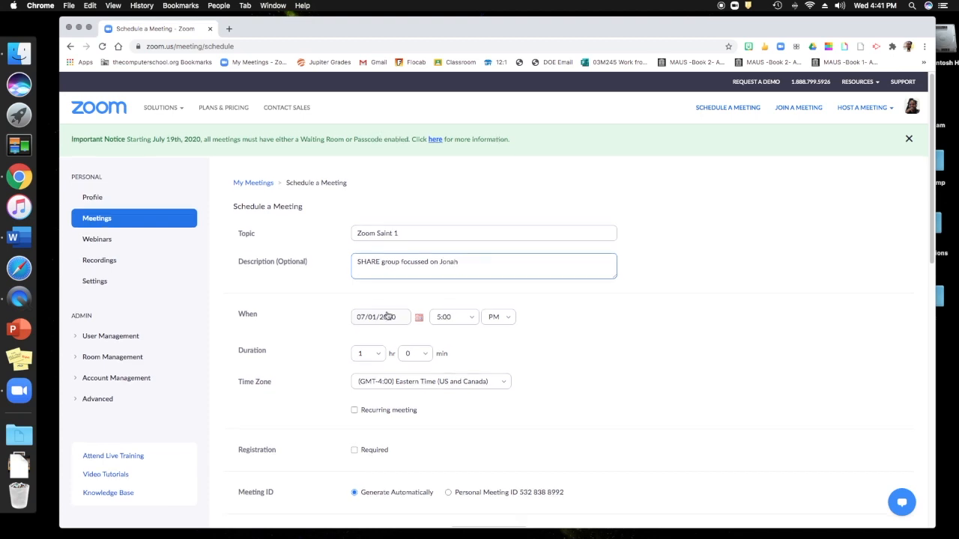
click(378, 373)
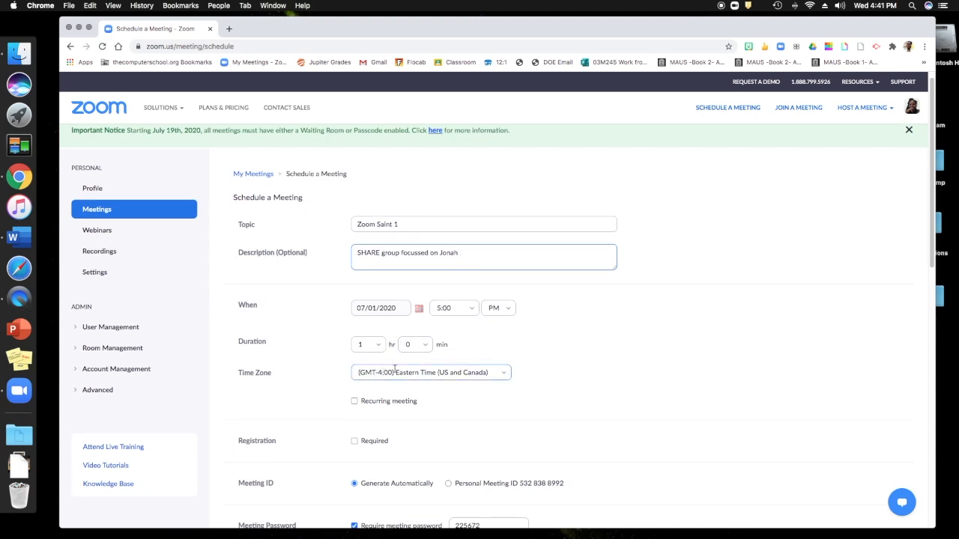
click(397, 378)
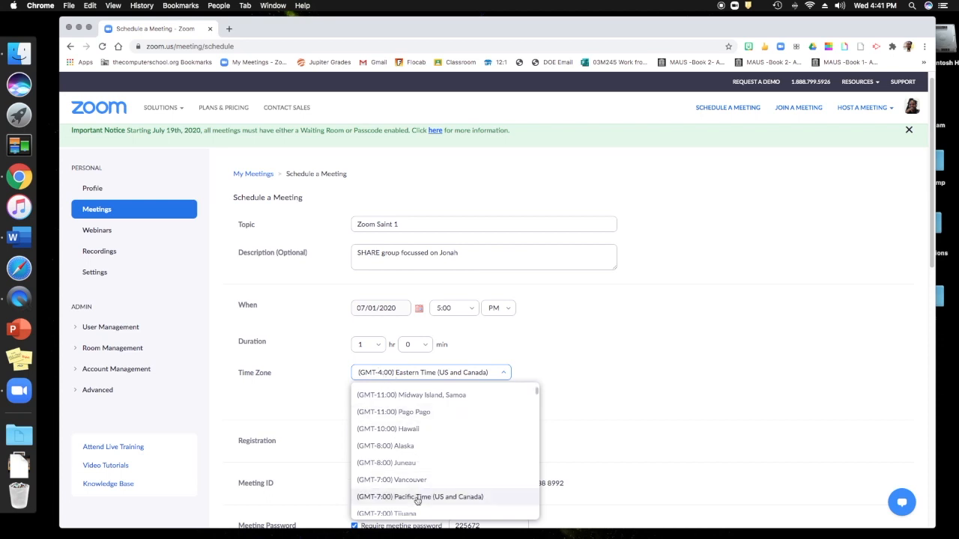
scroll(414, 471, up, 1)
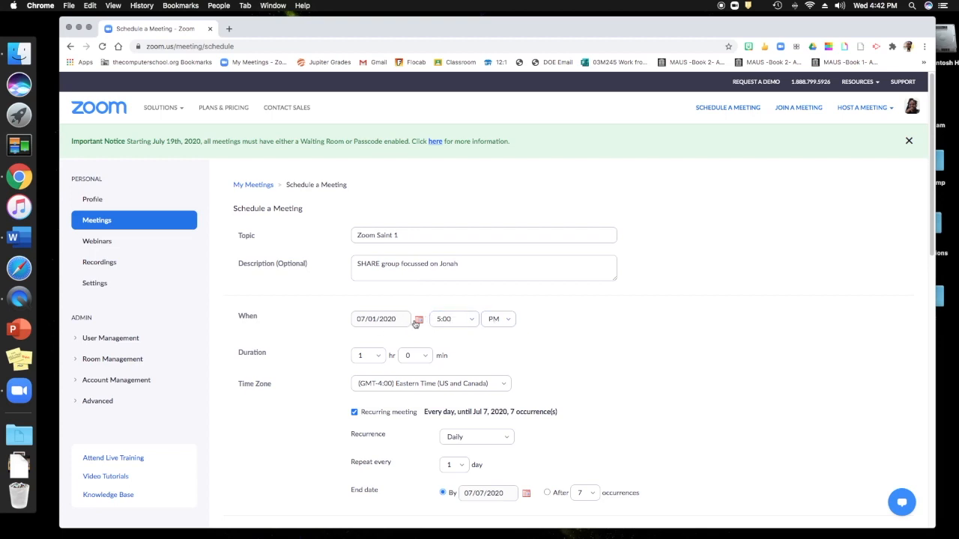
scroll(417, 327, down, 5)
scroll(417, 327, up, 5)
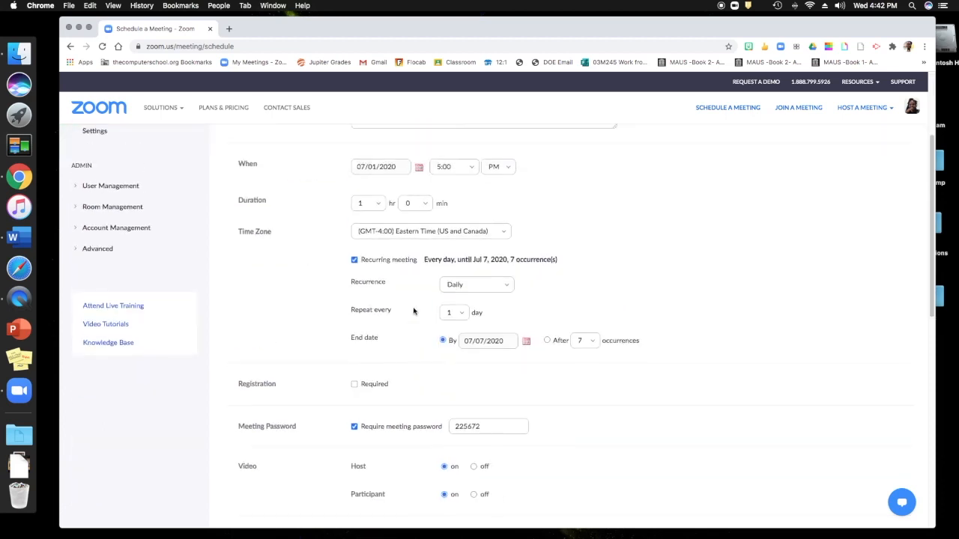
scroll(406, 355, down, 1)
scroll(405, 355, down, 2)
scroll(406, 355, down, 1)
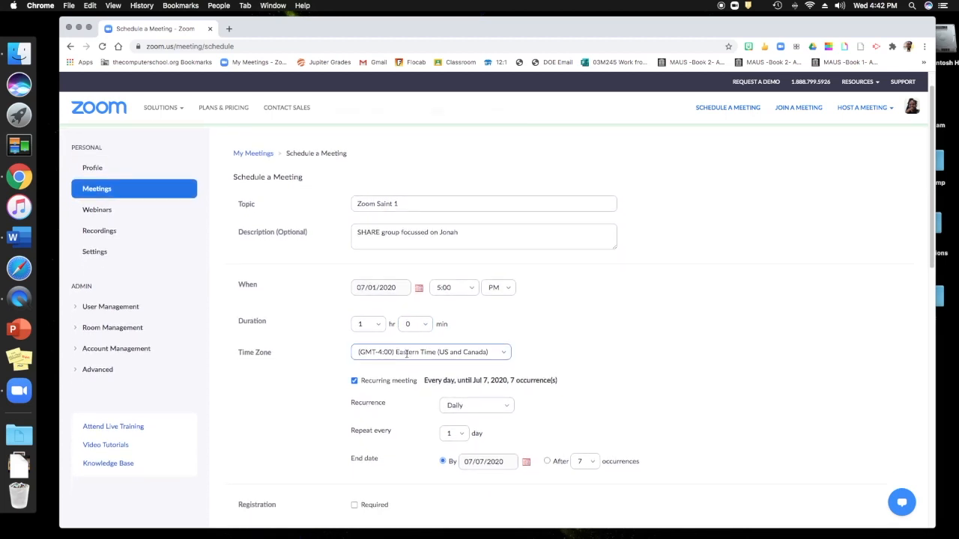
scroll(407, 353, down, 2)
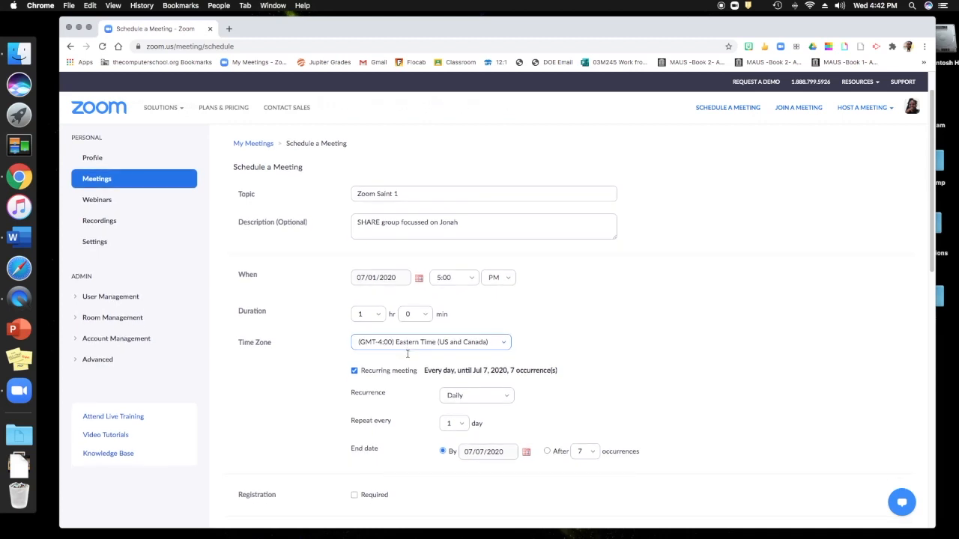
scroll(407, 357, down, 4)
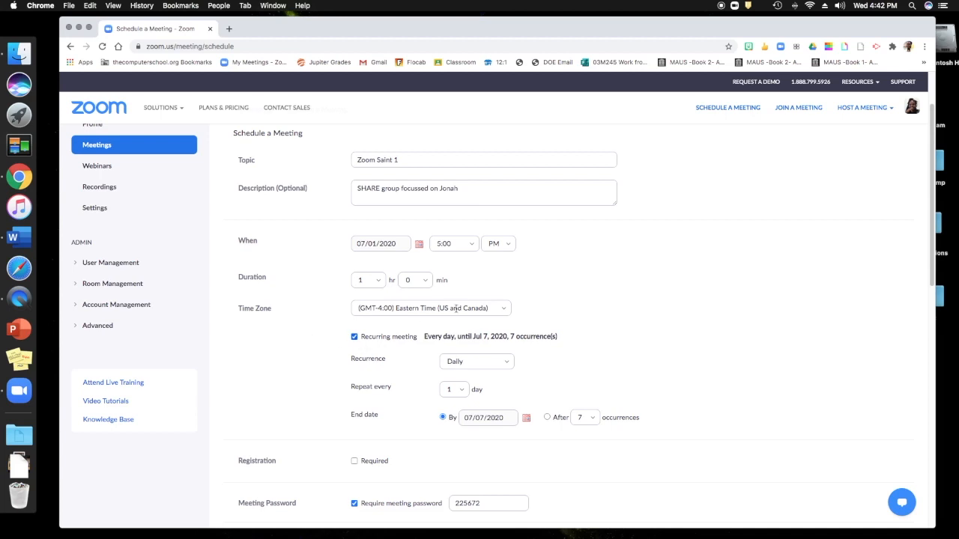
Make the meeting recur weekly and set the occurrence count to 2.
scroll(420, 345, down, 2)
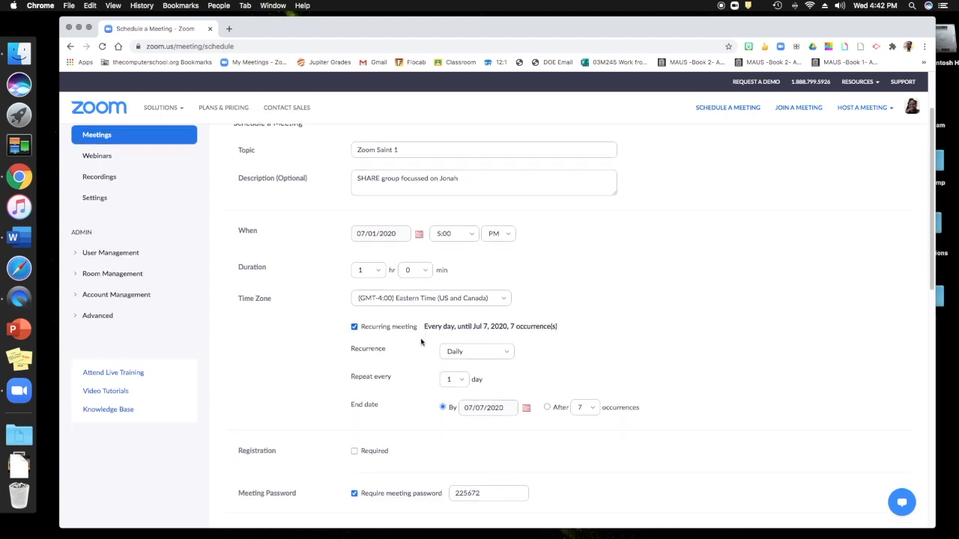
click(481, 347)
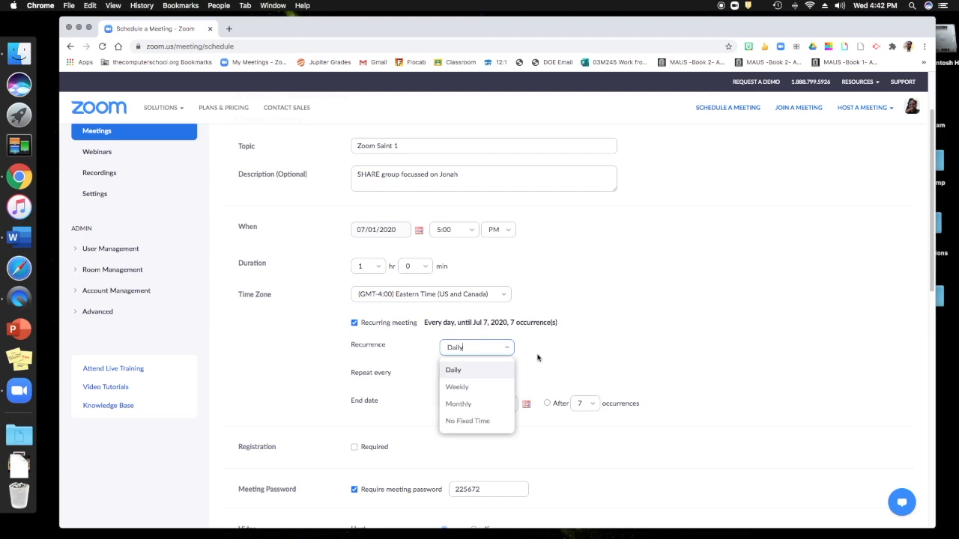
click(479, 388)
scroll(443, 364, down, 1)
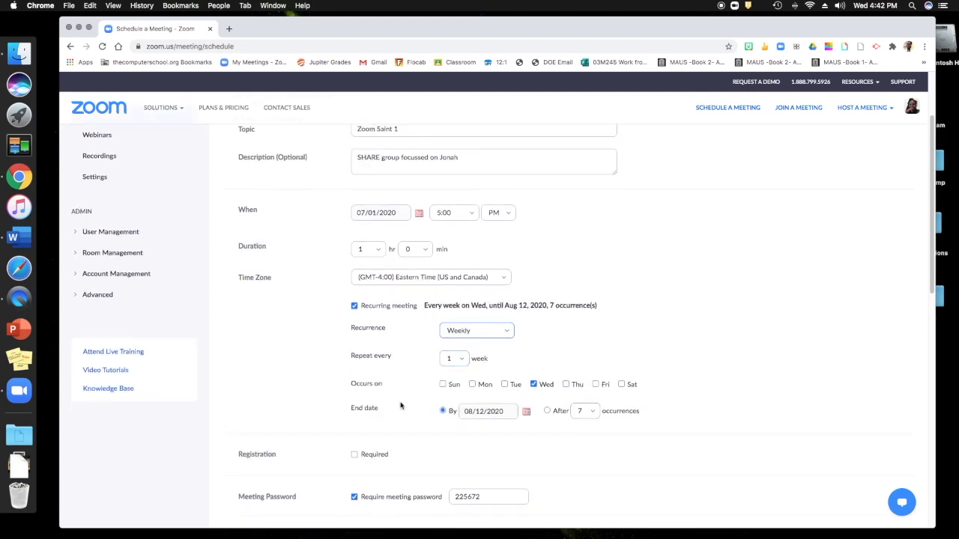
scroll(444, 378, down, 1)
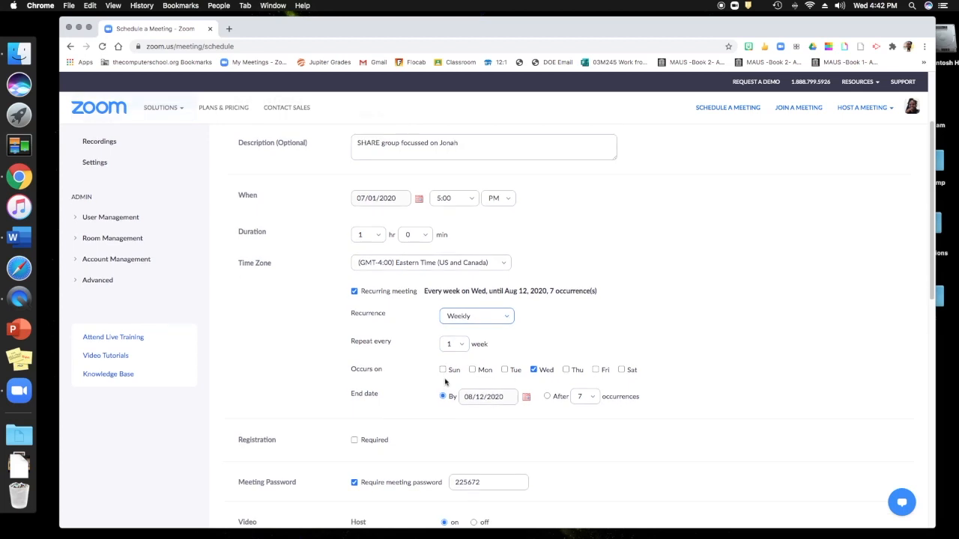
click(591, 397)
click(586, 280)
scroll(562, 409, down, 1)
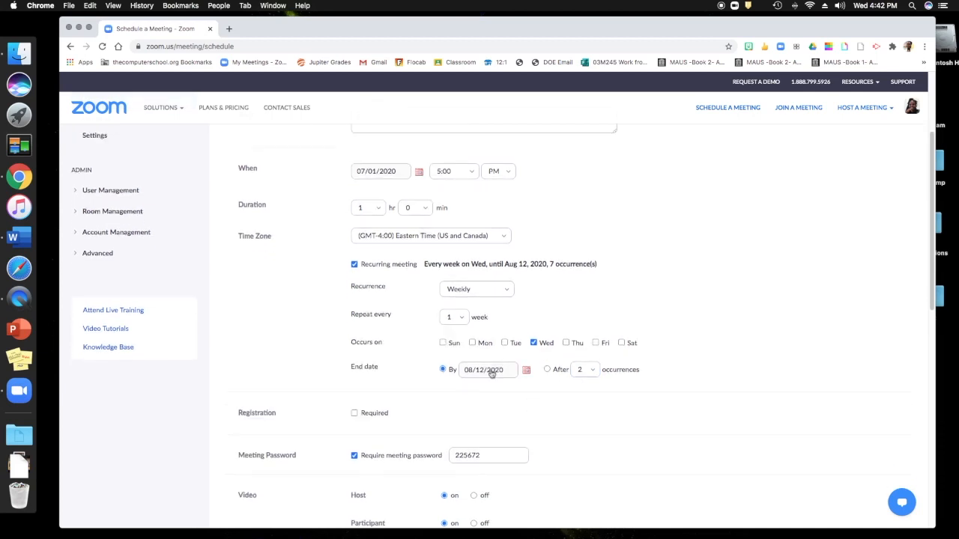
scroll(431, 404, down, 1)
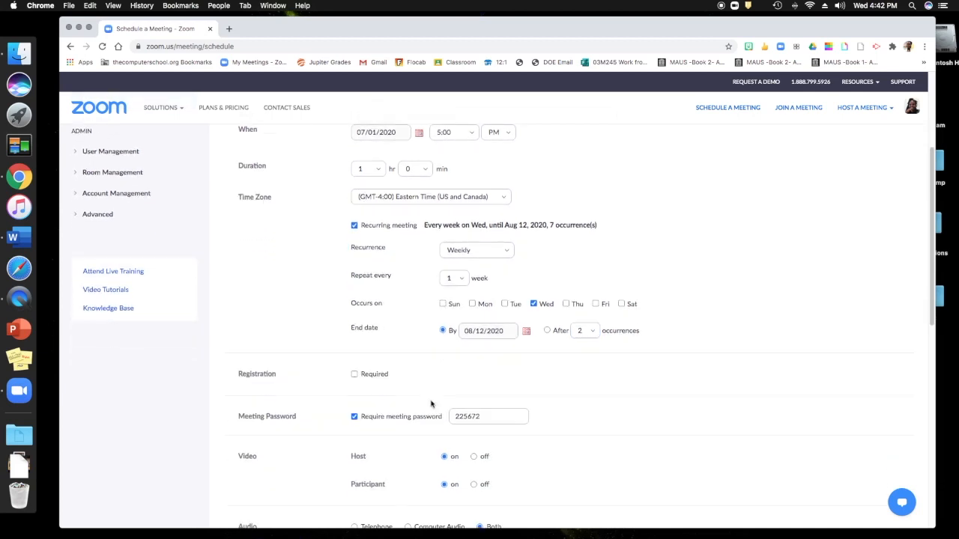
Require registration and select the existing meeting password for replacement.
click(355, 374)
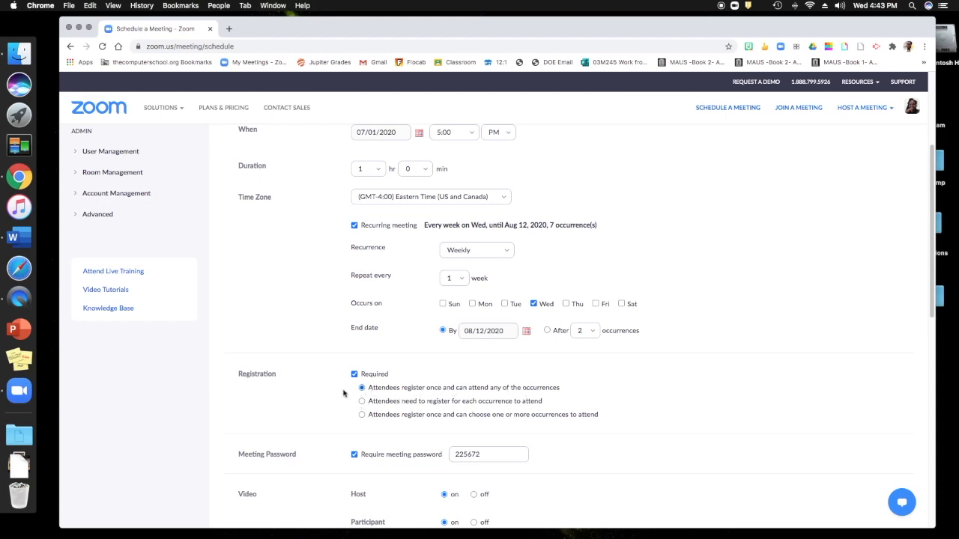
scroll(484, 387, down, 3)
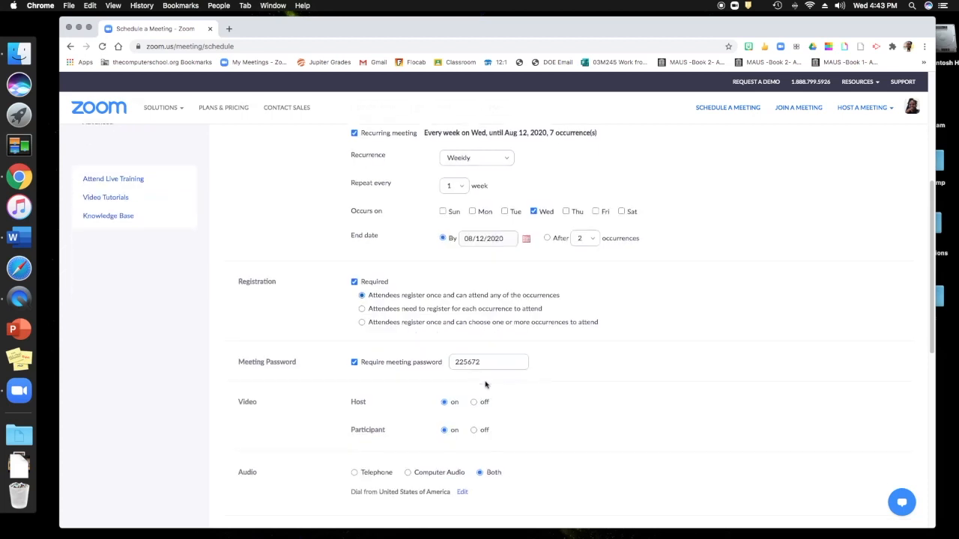
double_click(468, 363)
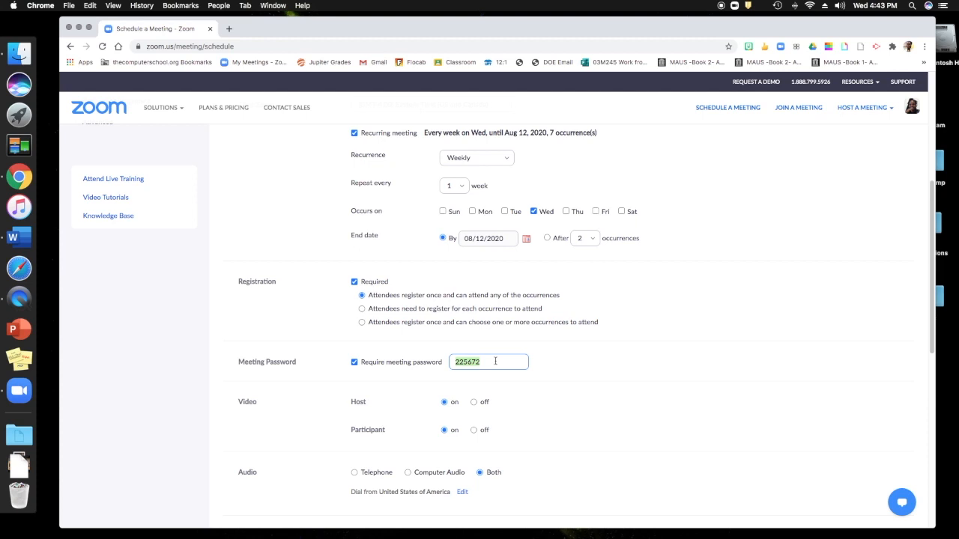
Replace the meeting password with a short custom word typed in lowercase.
text(Zoom)
key(super+a)
text(z)
scroll(602, 374, down, 3)
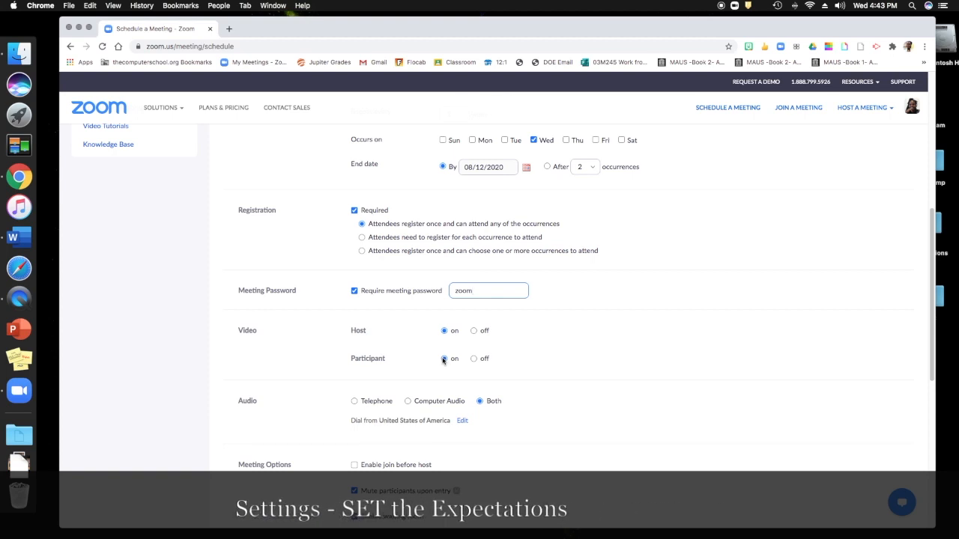
Enable automatic recording on the local computer and save the weekly meeting.
scroll(490, 366, down, 1)
scroll(490, 366, down, 2)
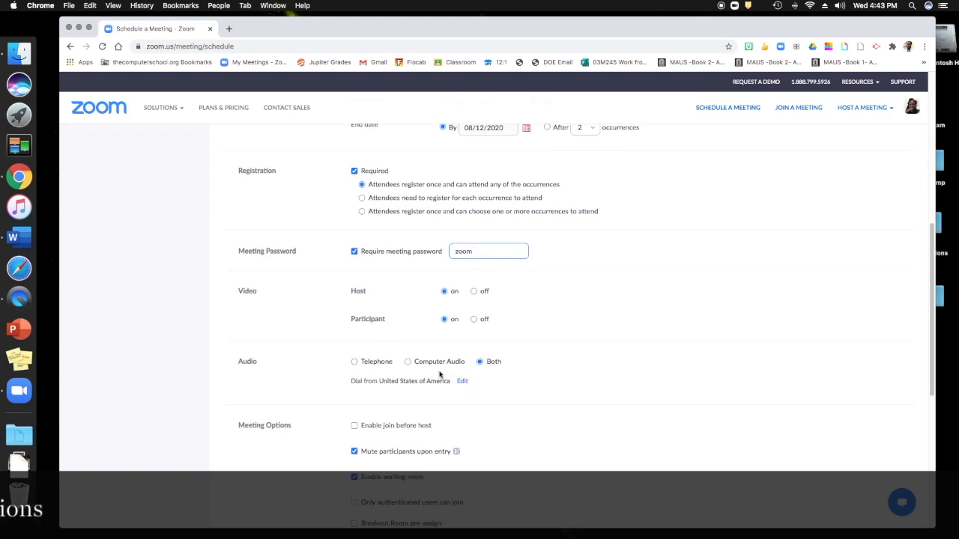
scroll(441, 372, down, 1)
scroll(441, 372, down, 5)
scroll(441, 372, down, 1)
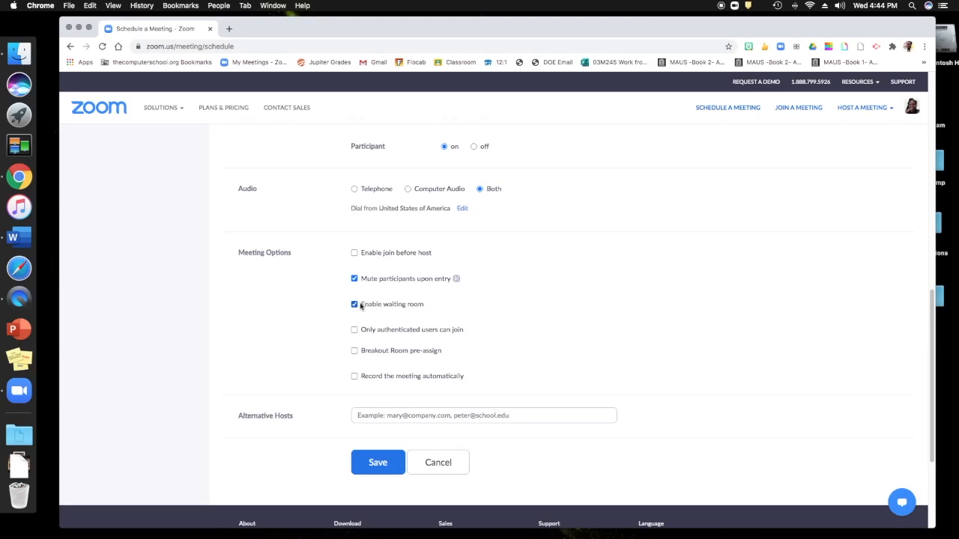
scroll(362, 305, down, 1)
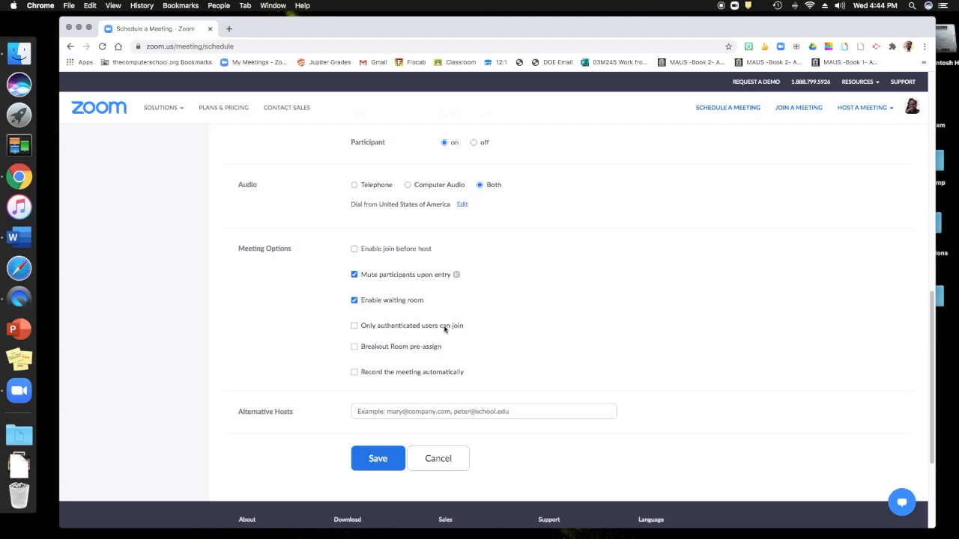
scroll(444, 328, up, 8)
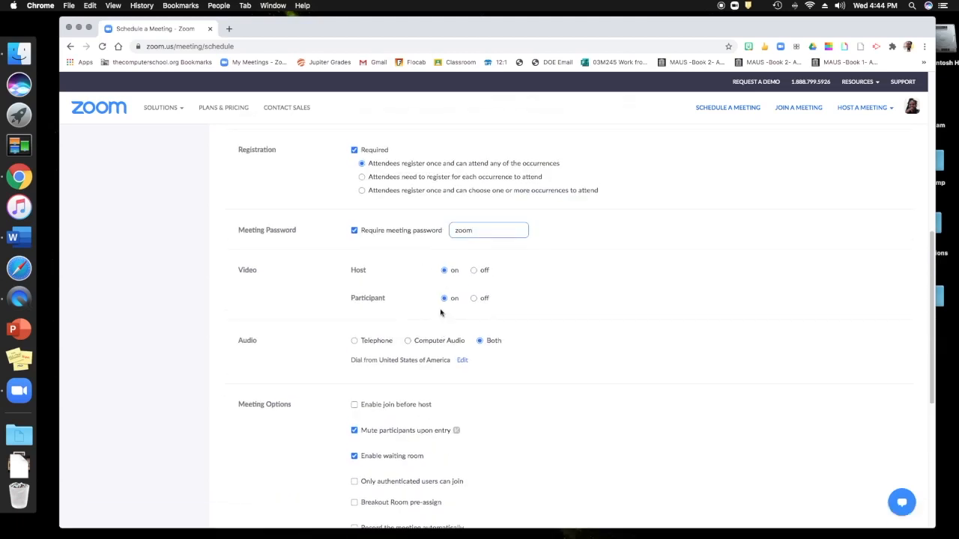
scroll(441, 295, up, 3)
scroll(383, 323, down, 1)
scroll(383, 323, down, 8)
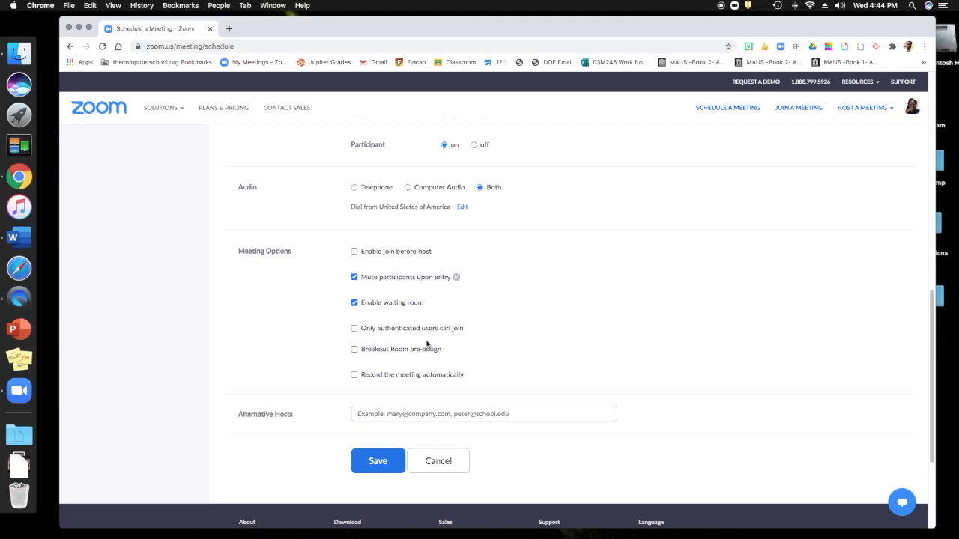
click(354, 375)
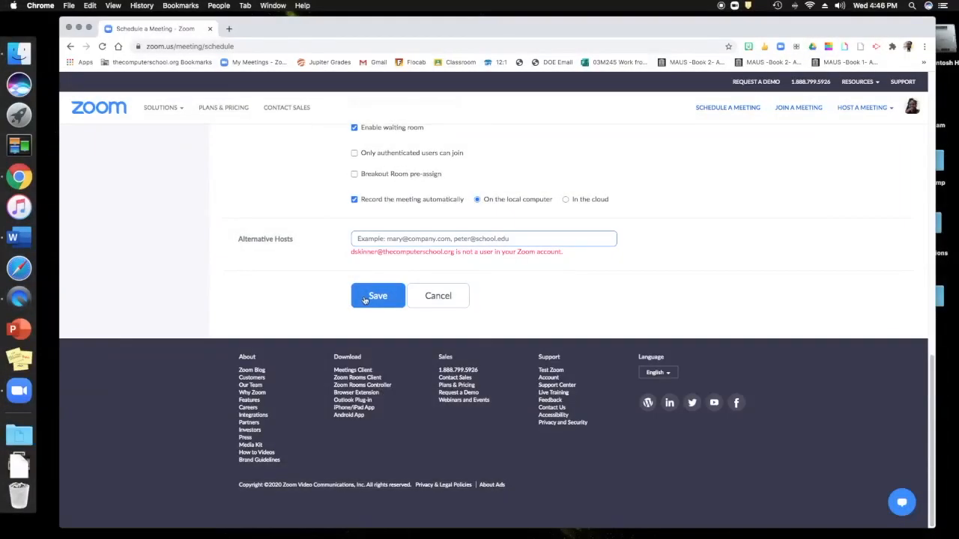
click(375, 296)
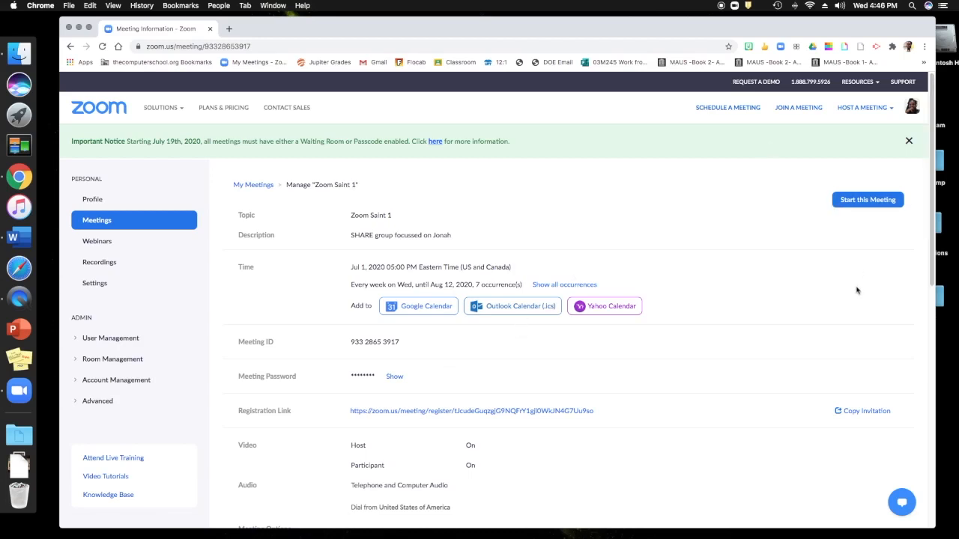
Reveal the meeting password on the saved meeting's information page.
scroll(794, 279, down, 1)
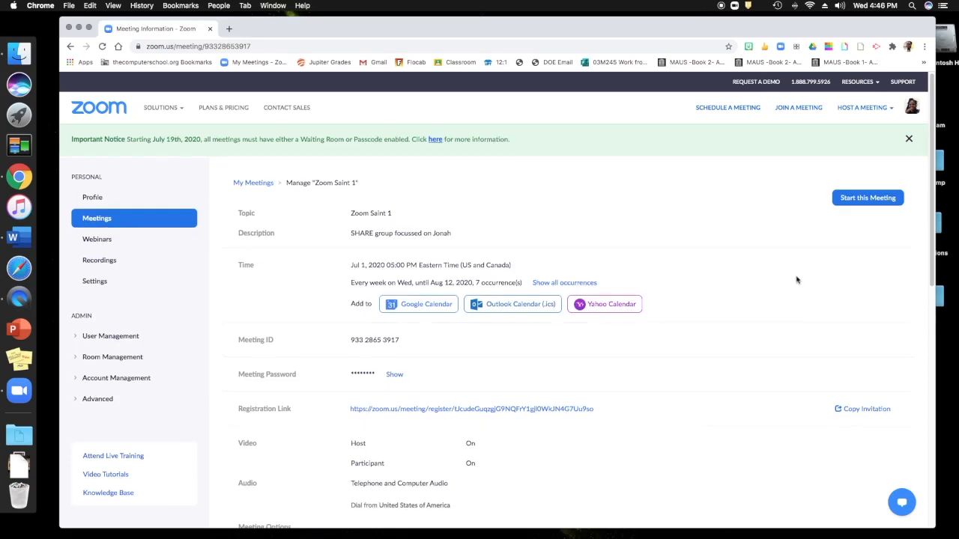
scroll(794, 280, down, 2)
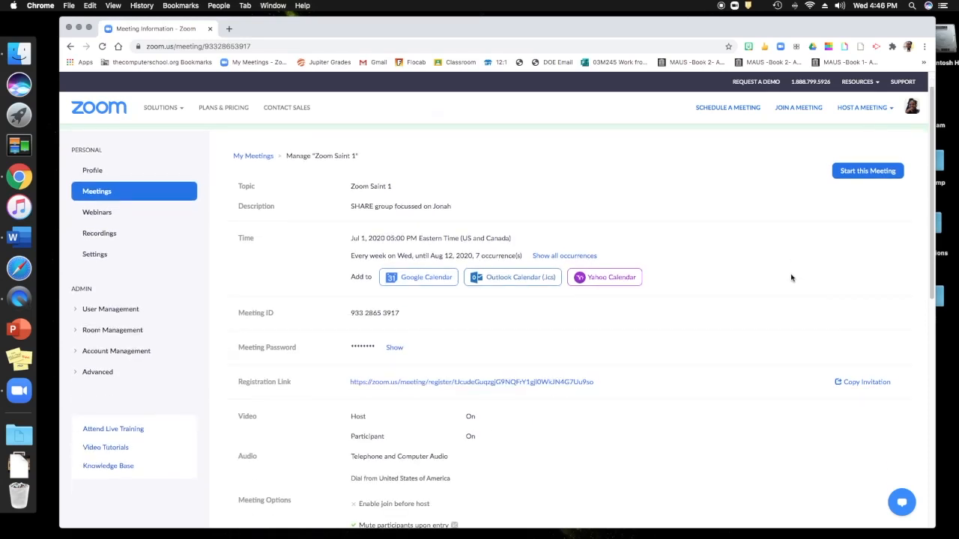
scroll(791, 278, down, 5)
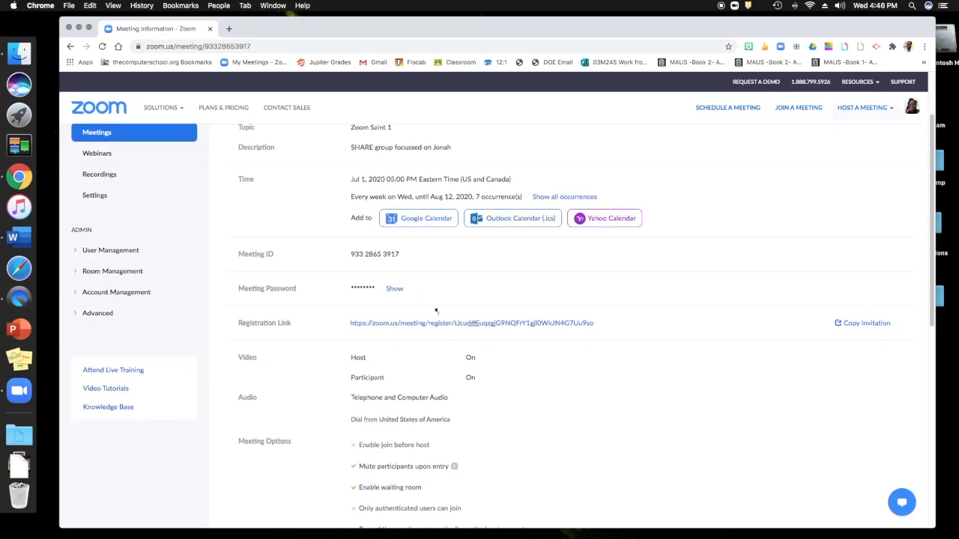
click(394, 289)
scroll(818, 315, down, 4)
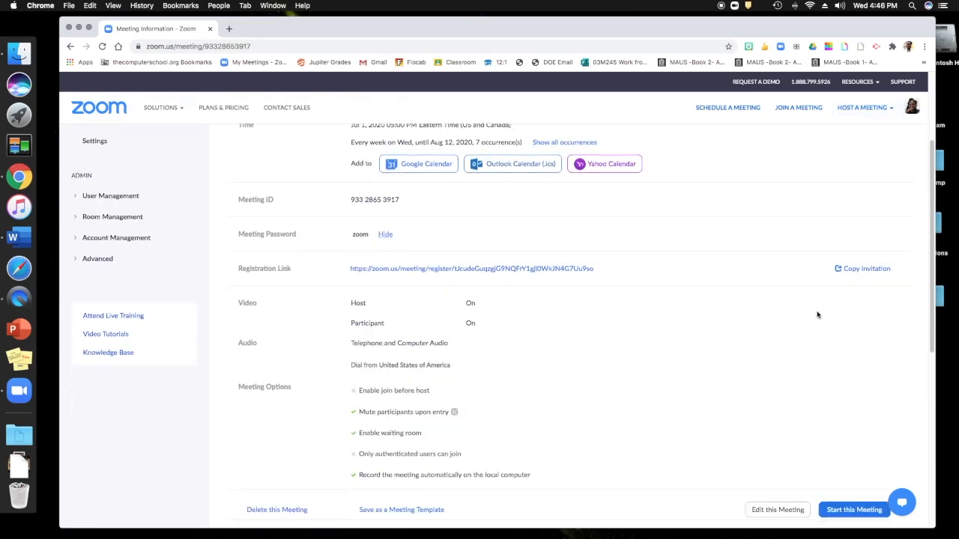
Copy the full meeting invitation to the clipboard and close the invitation window.
click(839, 271)
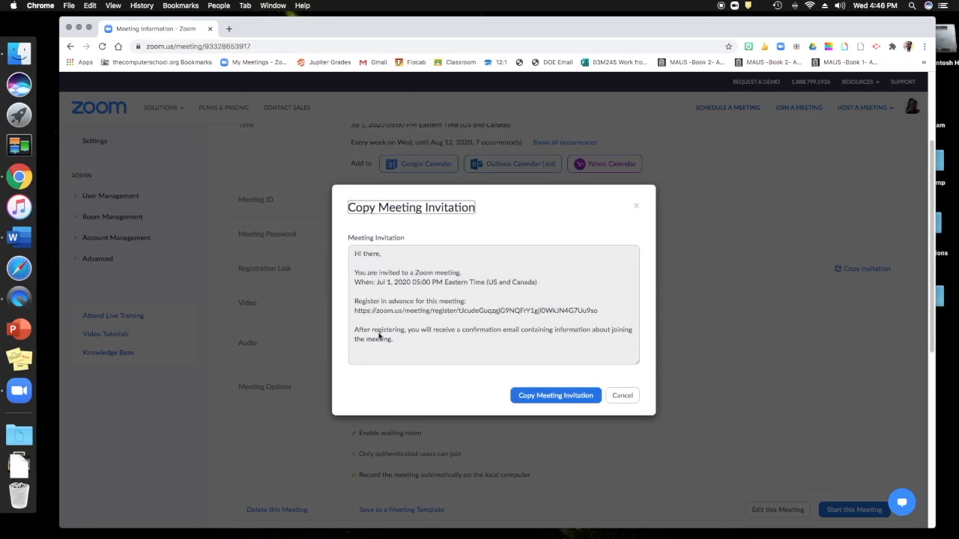
drag(397, 345, 362, 274)
click(525, 358)
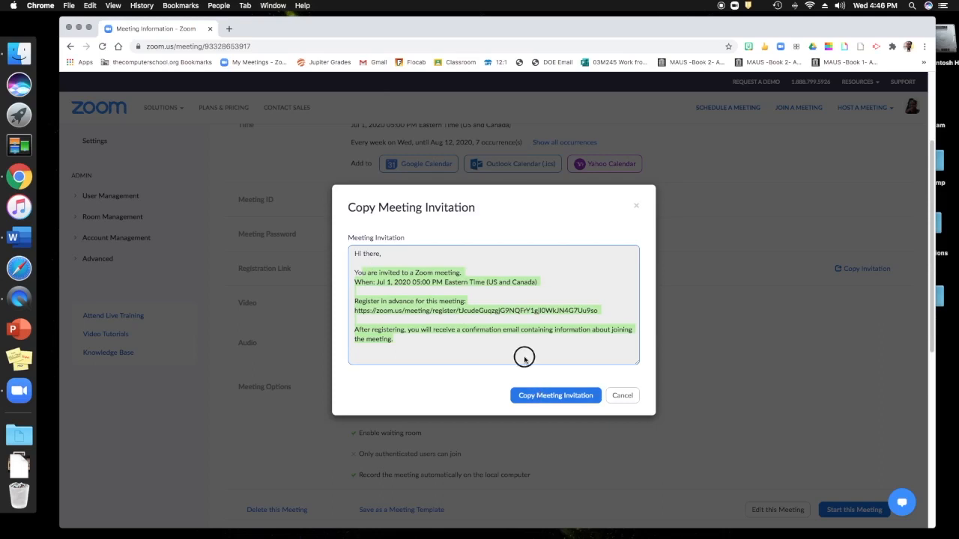
click(543, 394)
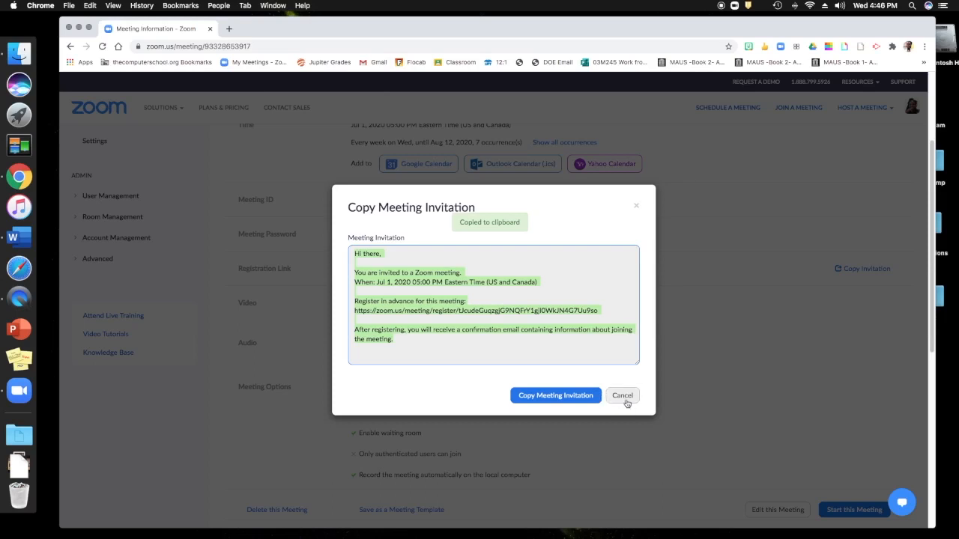
click(623, 396)
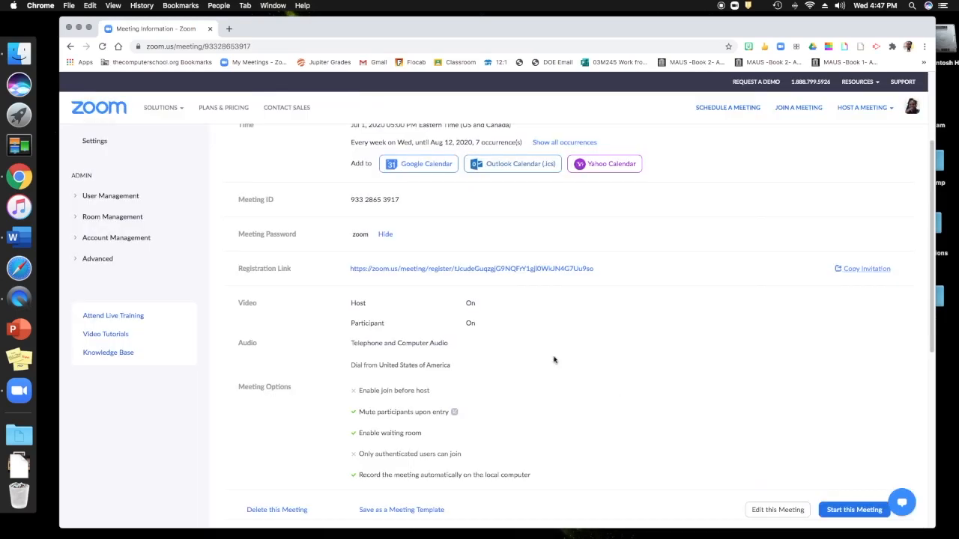
scroll(516, 363, down, 1)
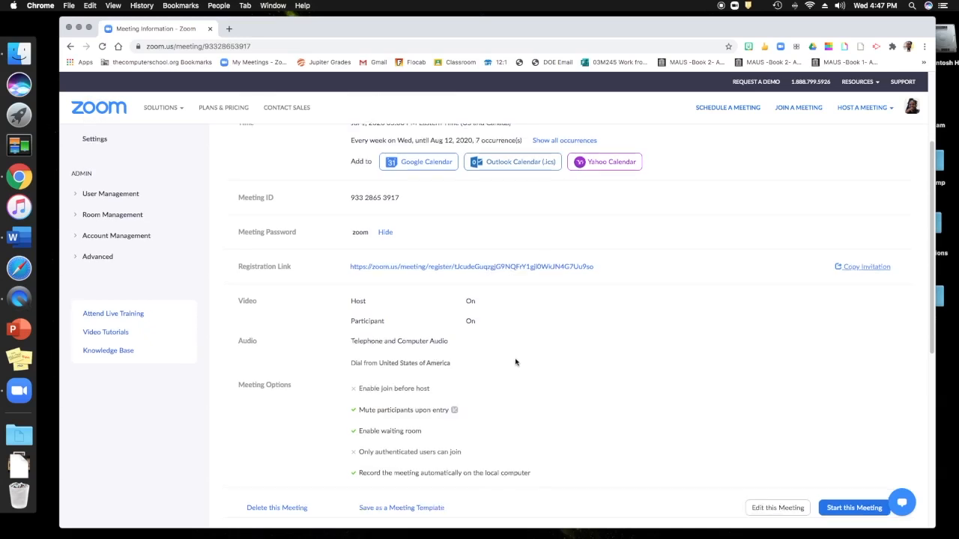
scroll(517, 361, down, 10)
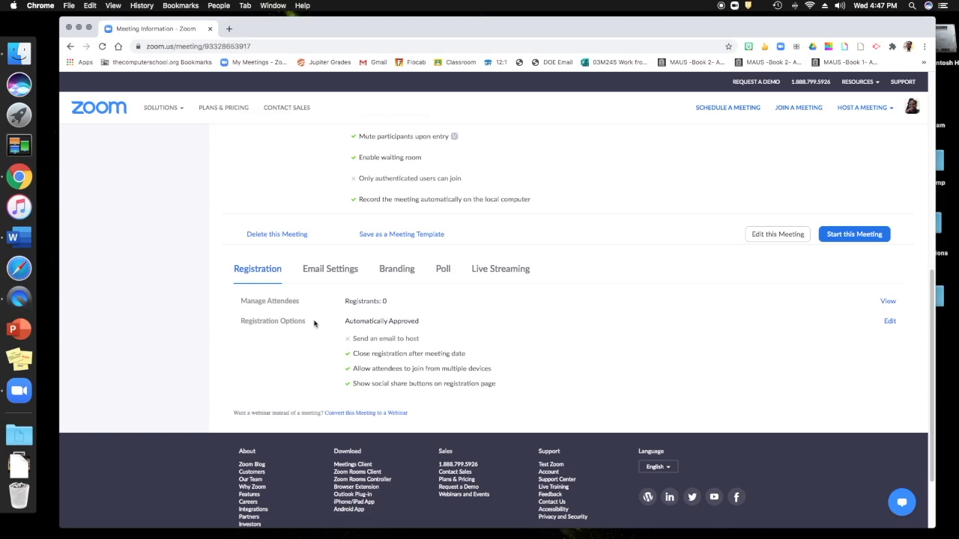
click(890, 321)
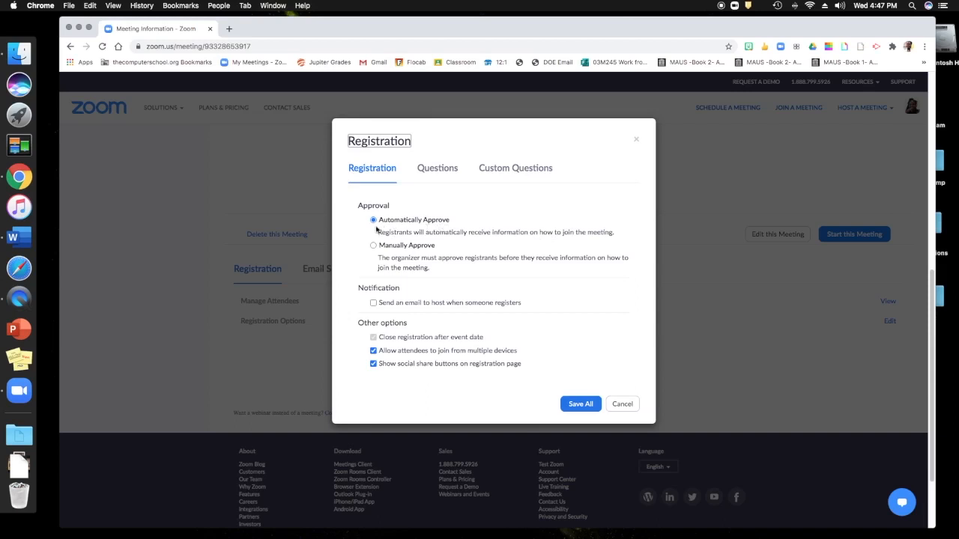
click(374, 304)
click(373, 305)
click(439, 168)
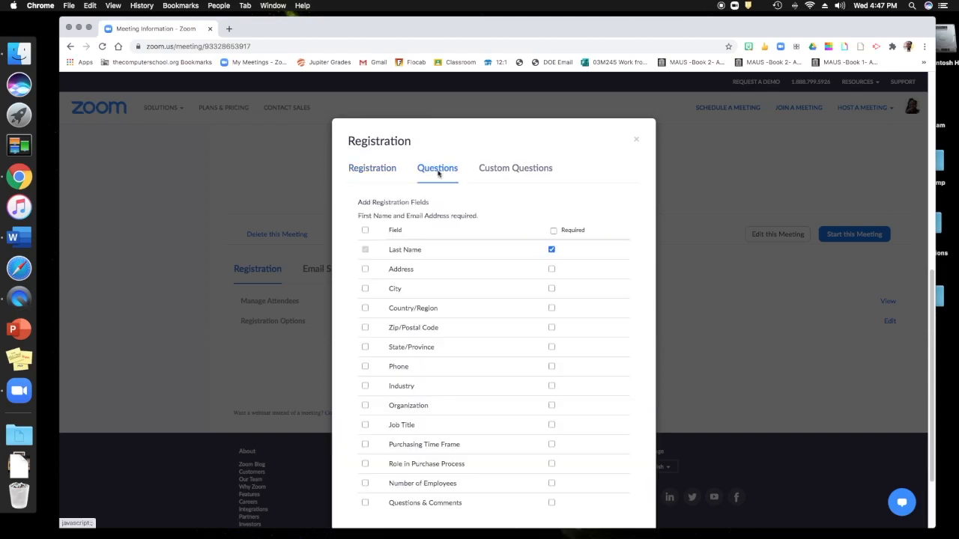
click(500, 168)
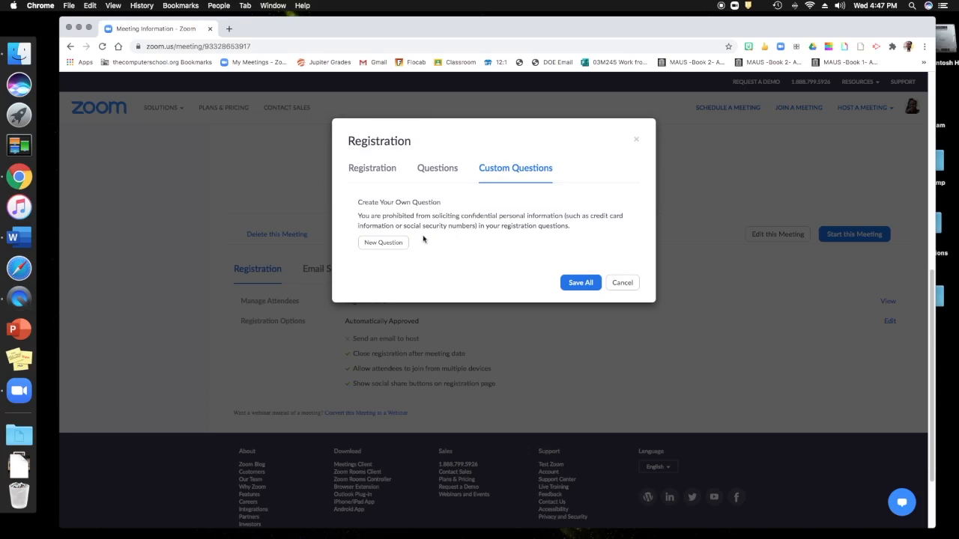
click(382, 242)
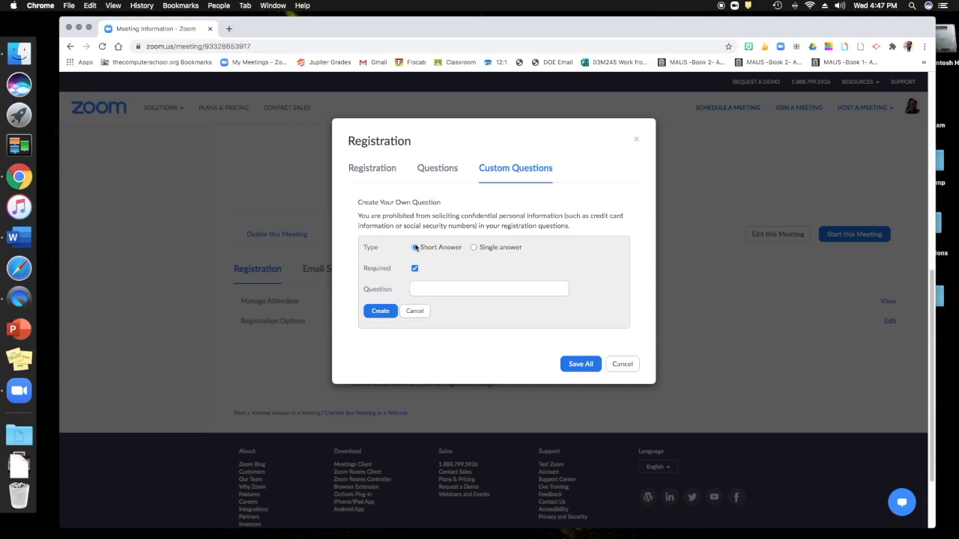
click(622, 364)
click(330, 268)
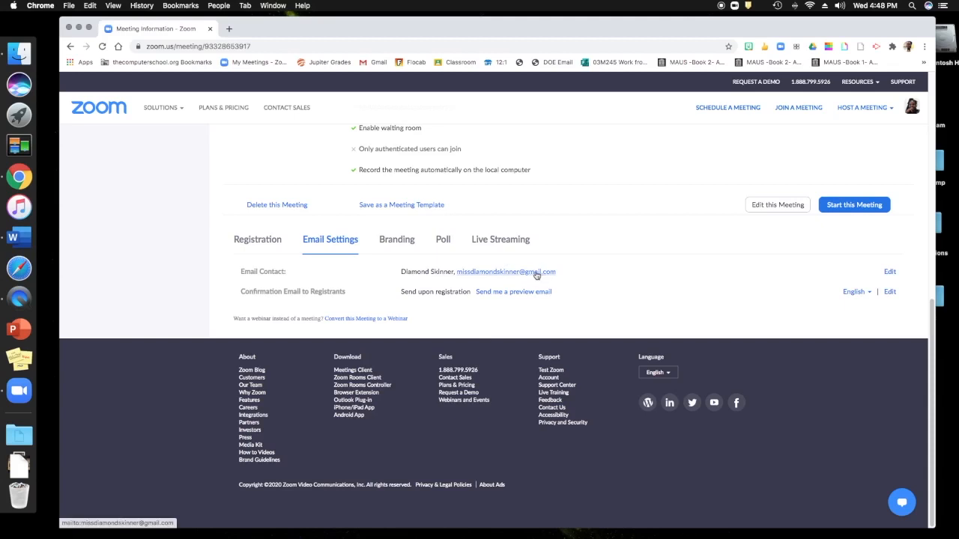
Send a preview of the registrant confirmation email and return to the top of the page.
click(506, 292)
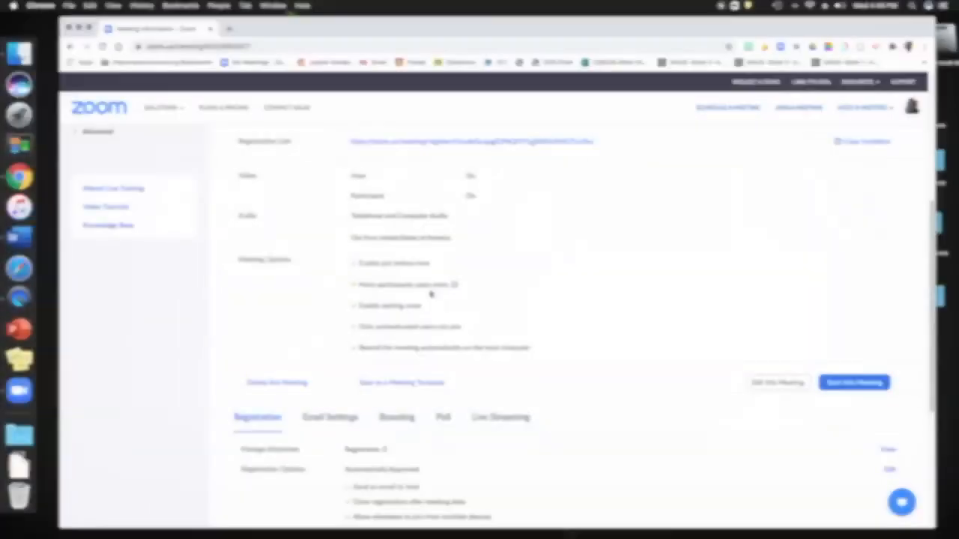
scroll(431, 294, up, 1)
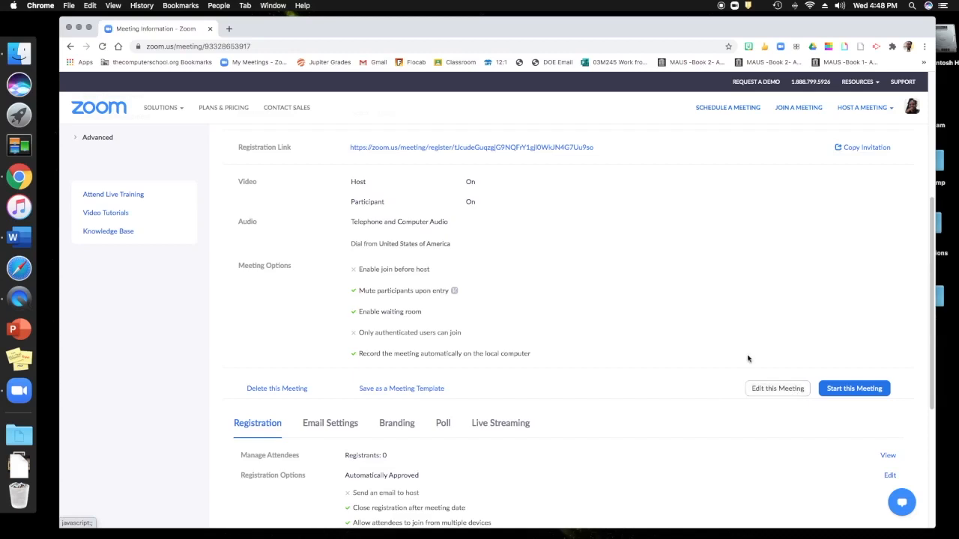
scroll(729, 342, up, 2)
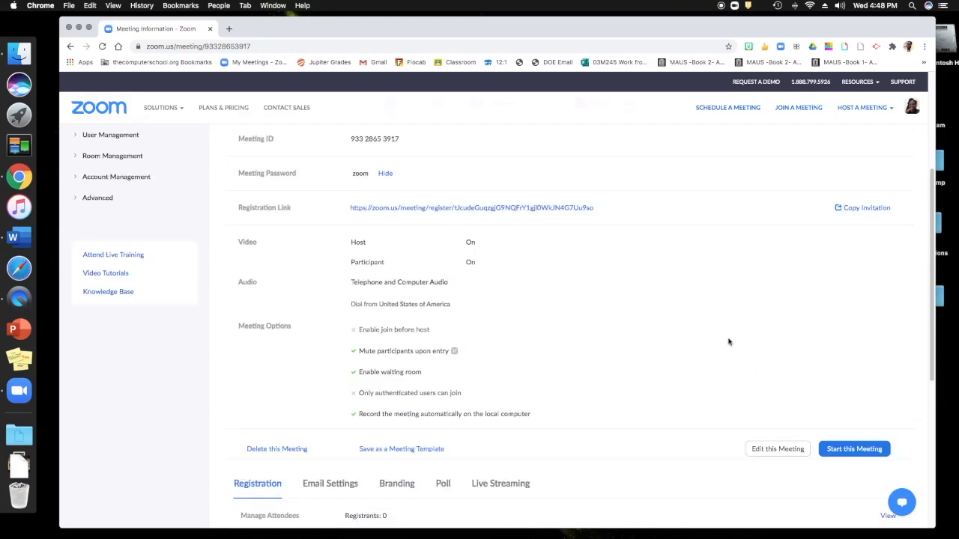
scroll(729, 342, up, 2)
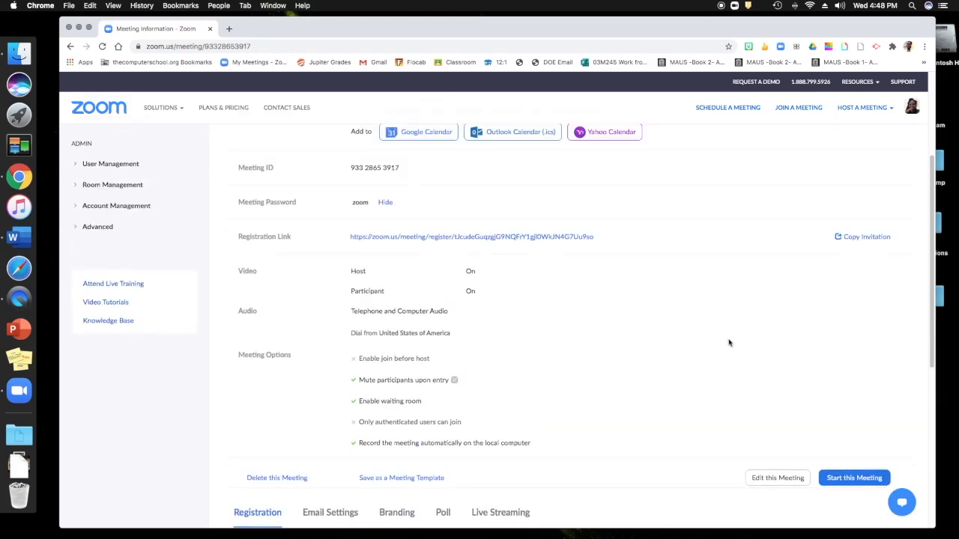